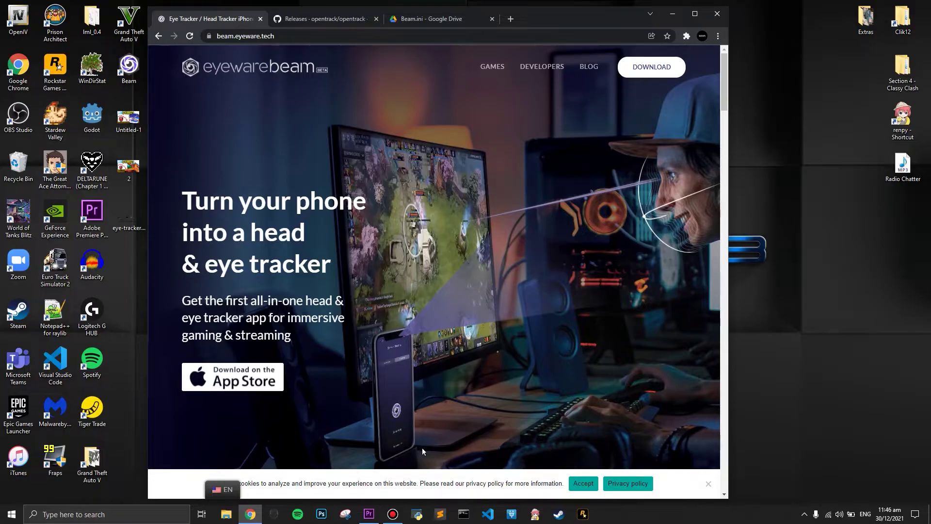
Maximize Chrome and download the Beam PC software installer for Windows.
left_click(695, 14)
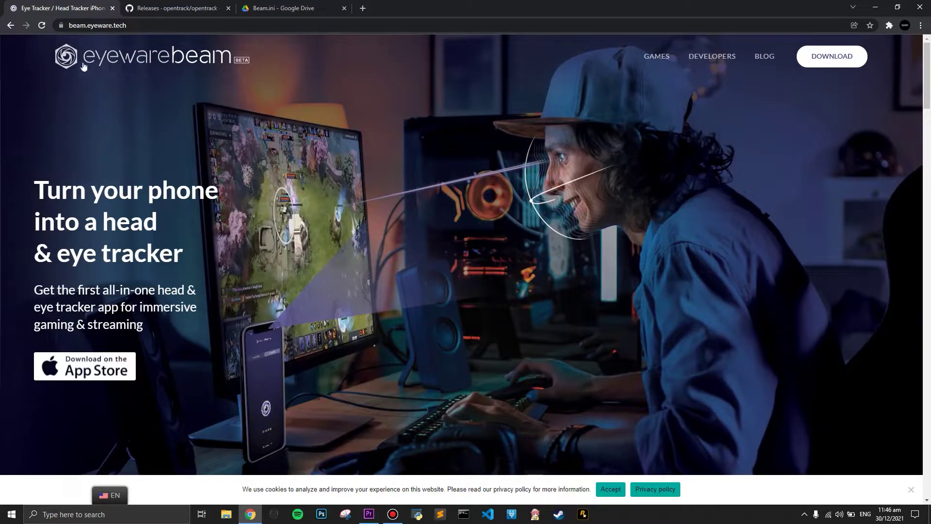
scroll(518, 161, "down", 1)
scroll(518, 162, "down", 15)
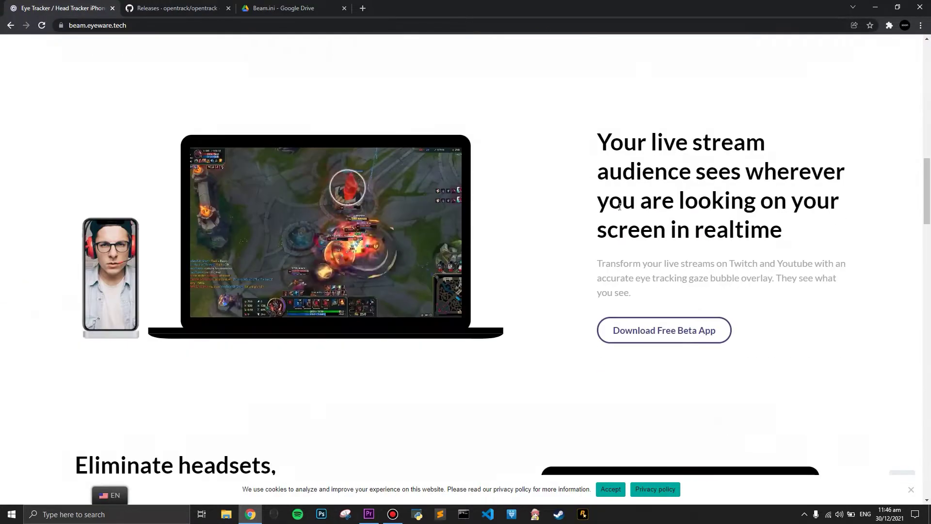
scroll(616, 178, "down", 5)
scroll(433, 210, "up", 5)
scroll(508, 215, "down", 12)
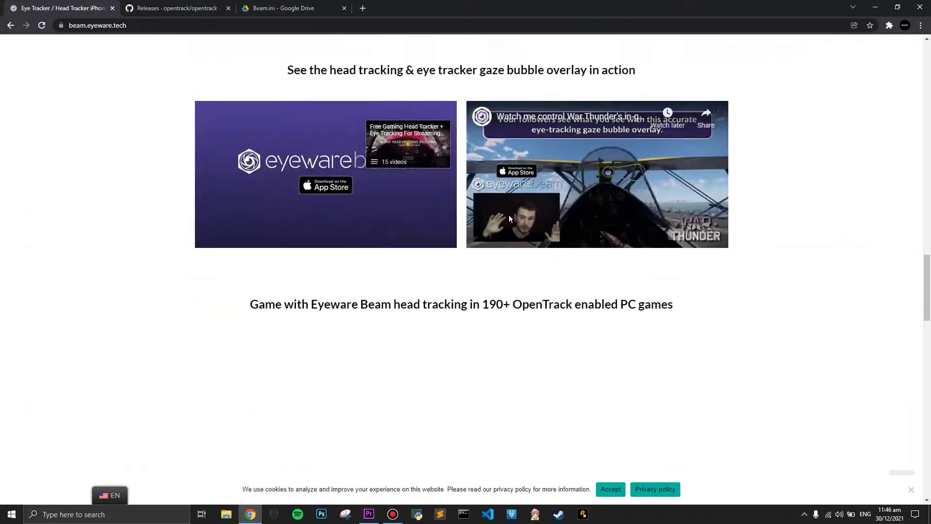
scroll(590, 240, "down", 10)
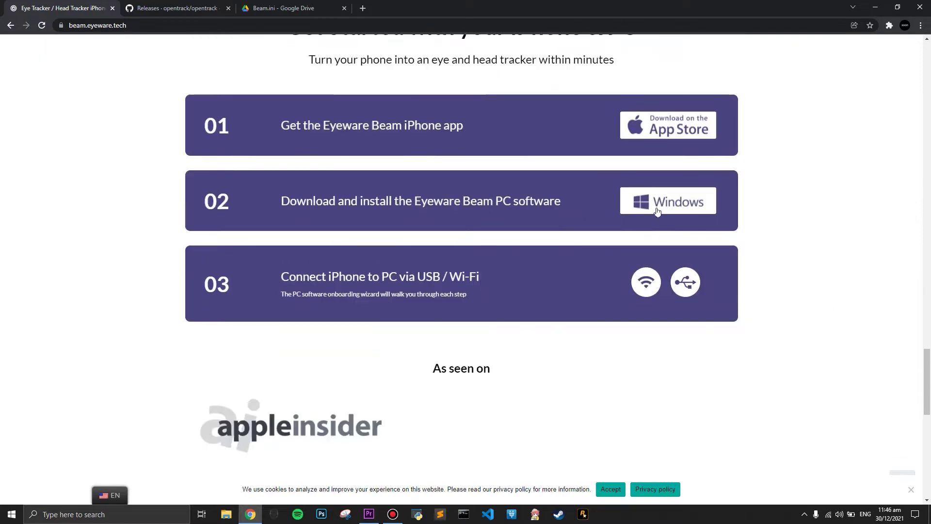
left_click(661, 202)
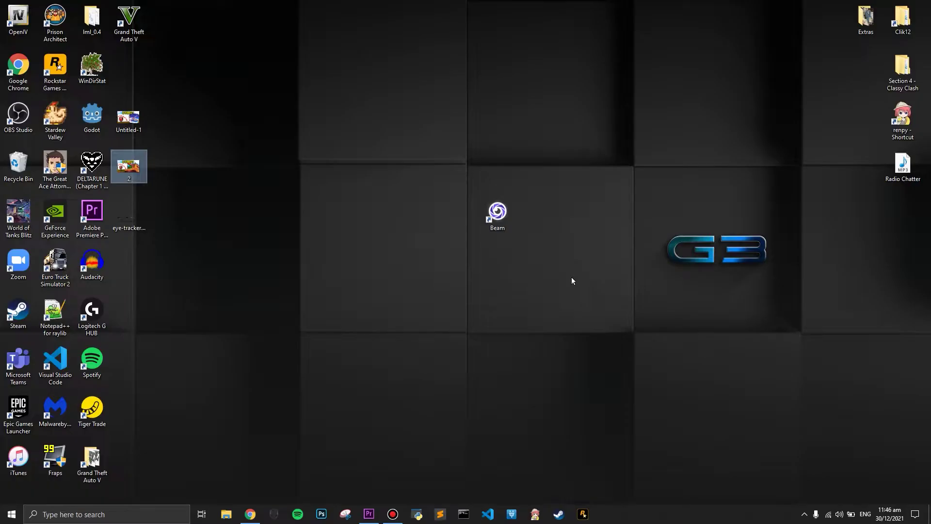
Launch Beam from the desktop shortcut, open its tray control panel and start calibration.
double_click(500, 213)
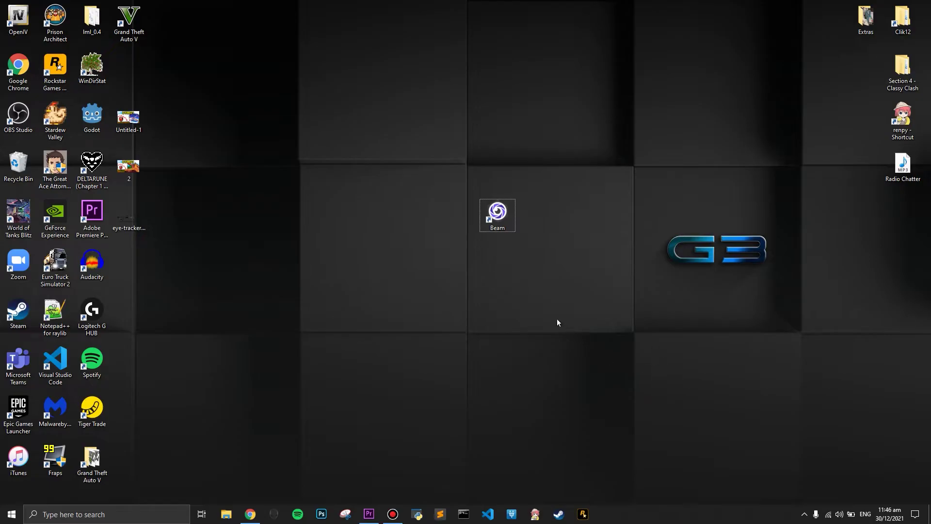
left_click(804, 514)
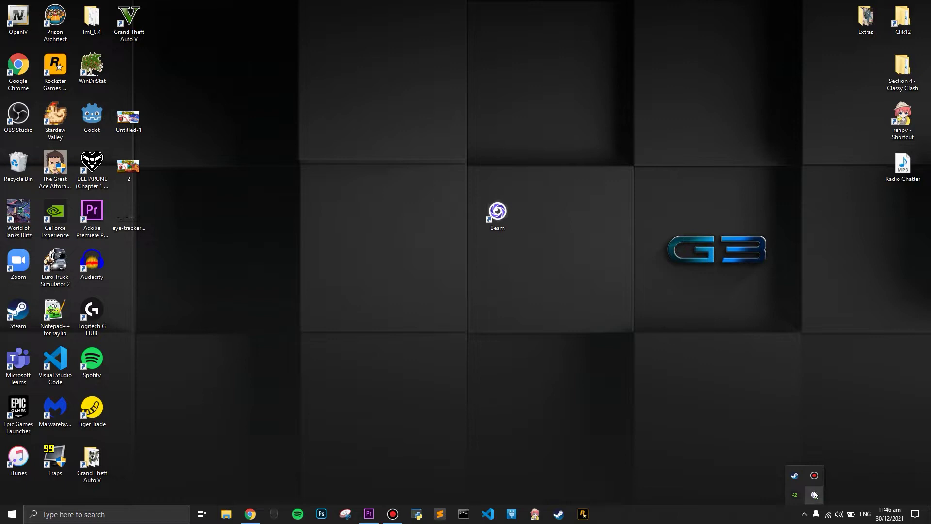
left_click(814, 492)
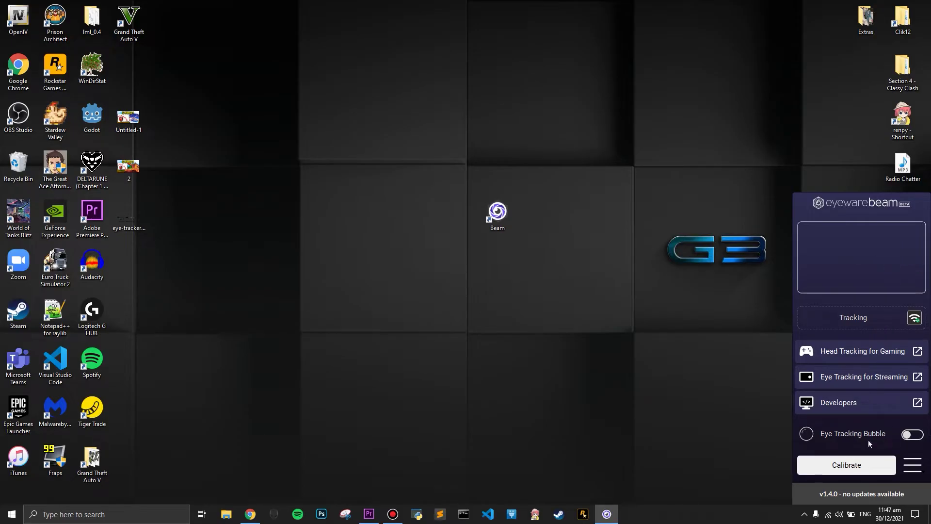
left_click(837, 459)
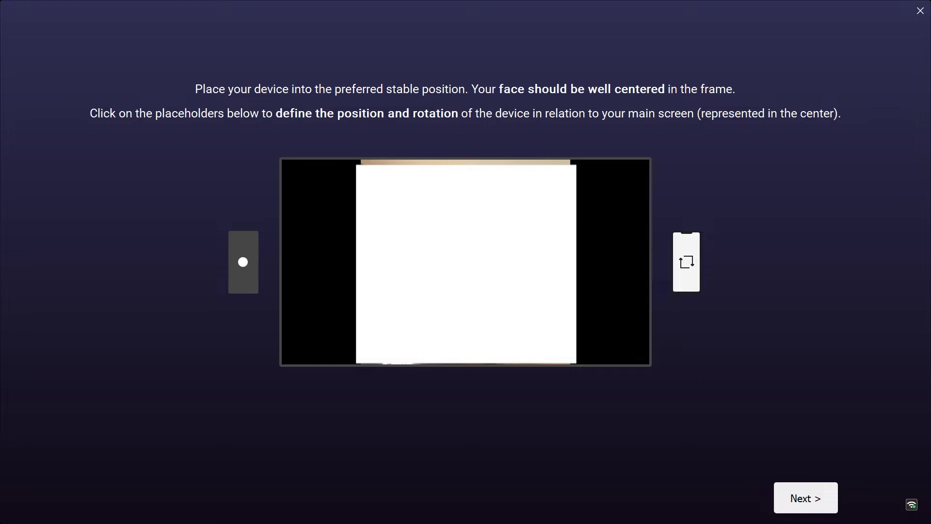
Position the phone to the left of the main screen in portrait orientation.
left_click(248, 263)
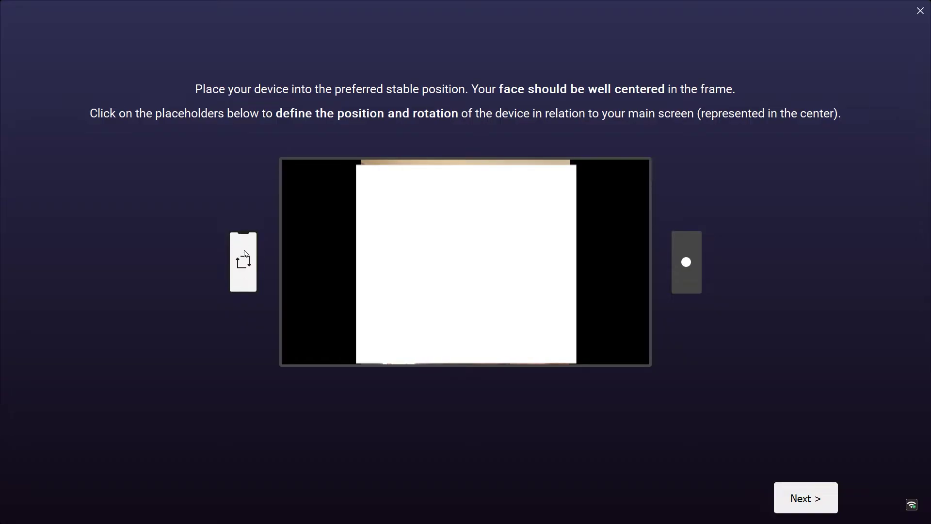
left_click(247, 265)
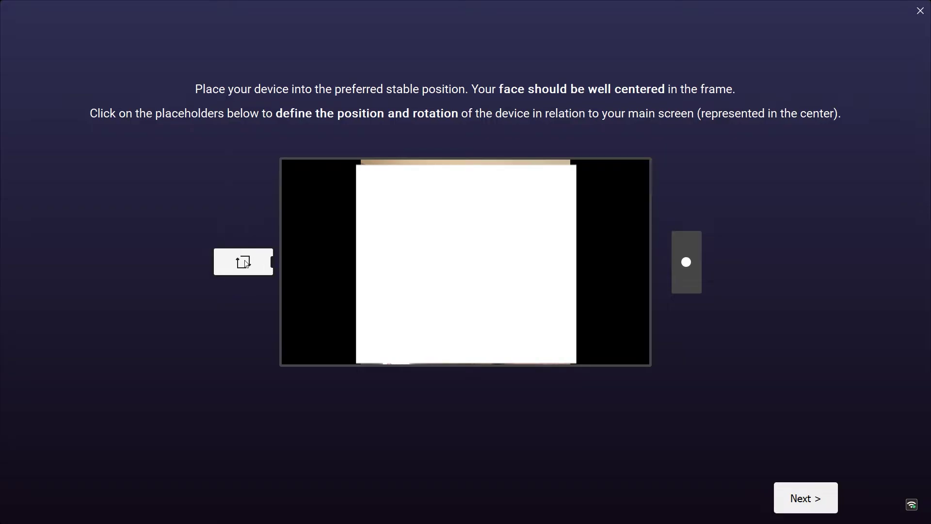
left_click(246, 263)
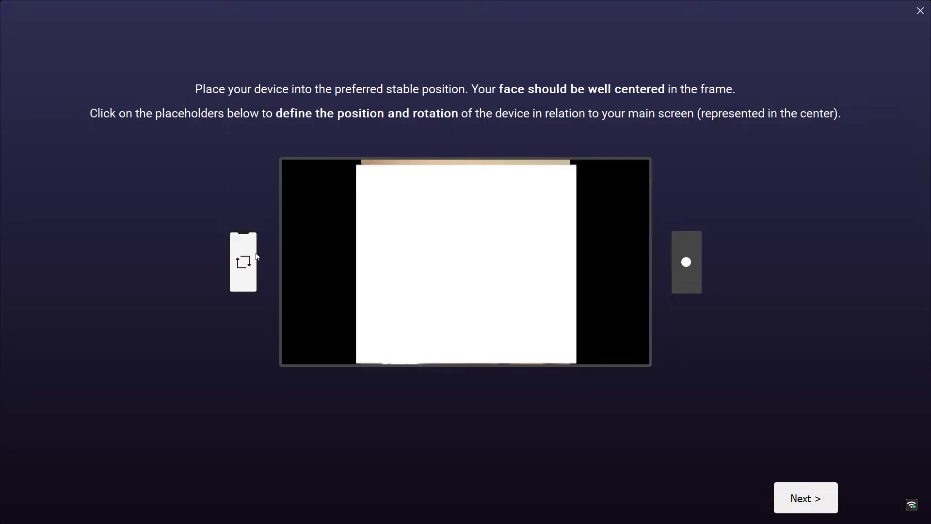
left_click(250, 262)
left_click(247, 264)
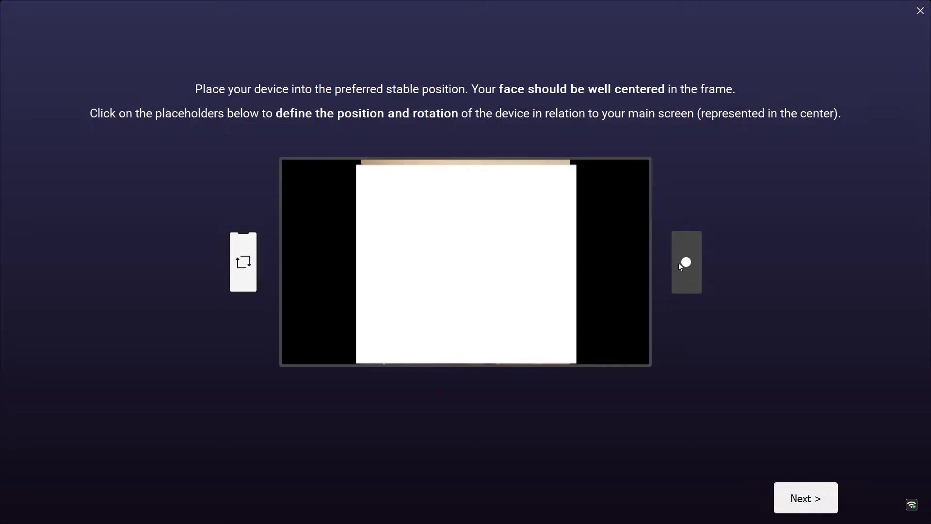
left_click(679, 263)
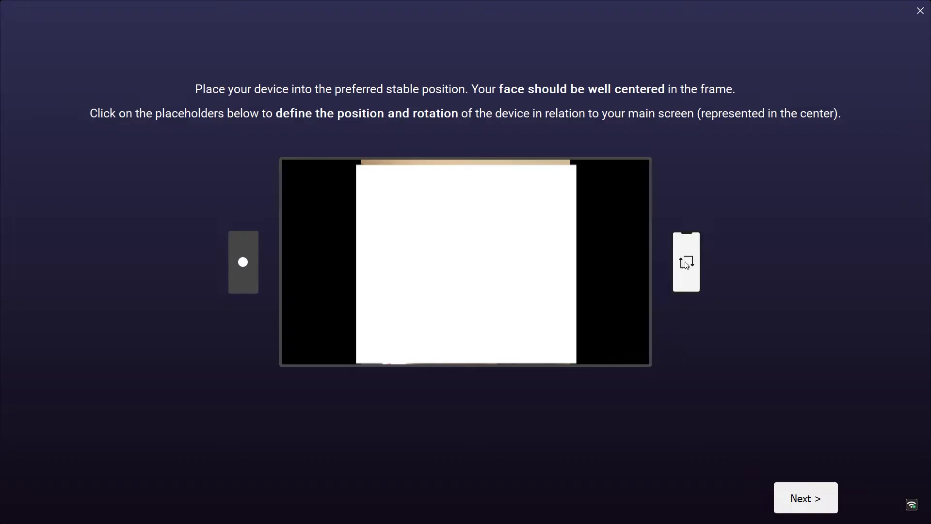
left_click(687, 264)
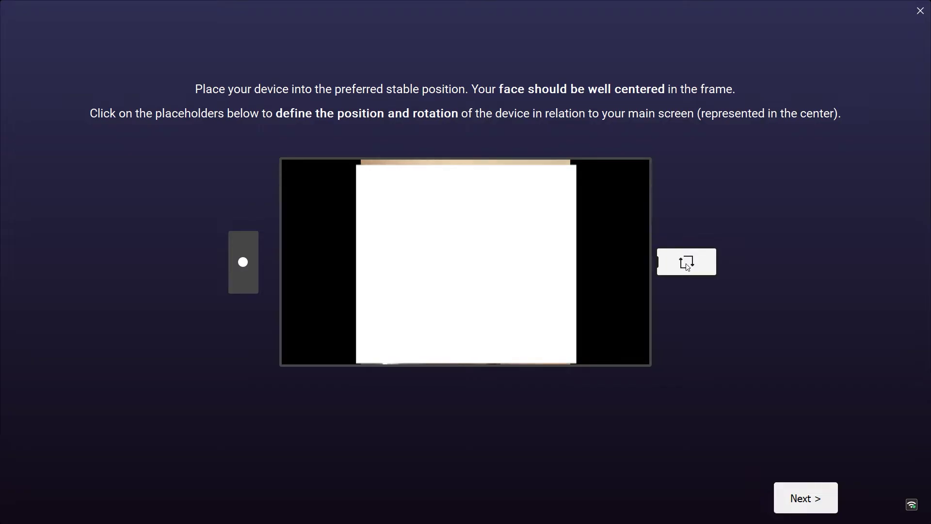
left_click(689, 266)
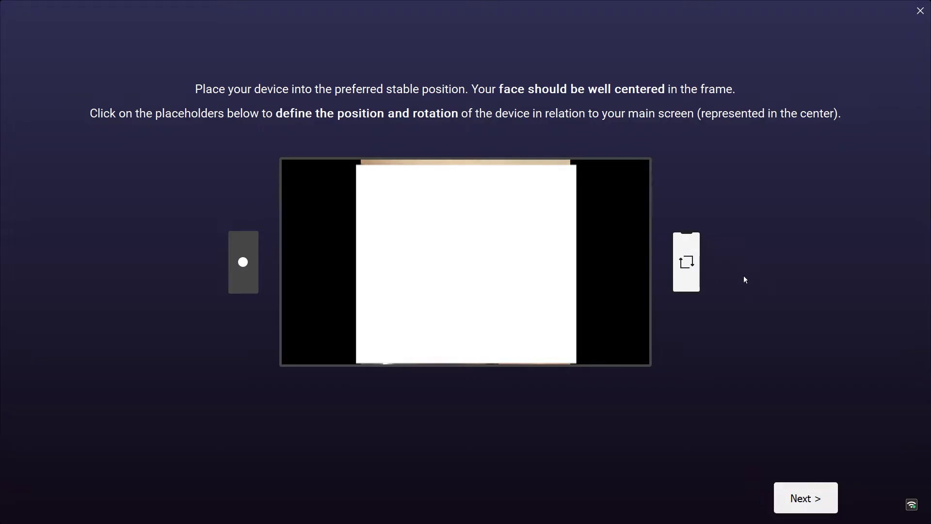
left_click(244, 263)
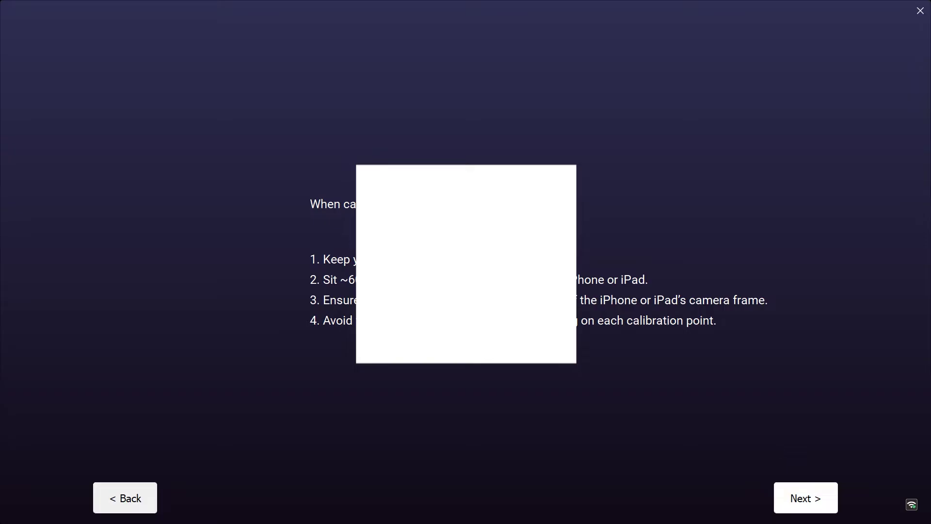
Complete the five calibration target points and finish the calibration.
left_click(806, 498)
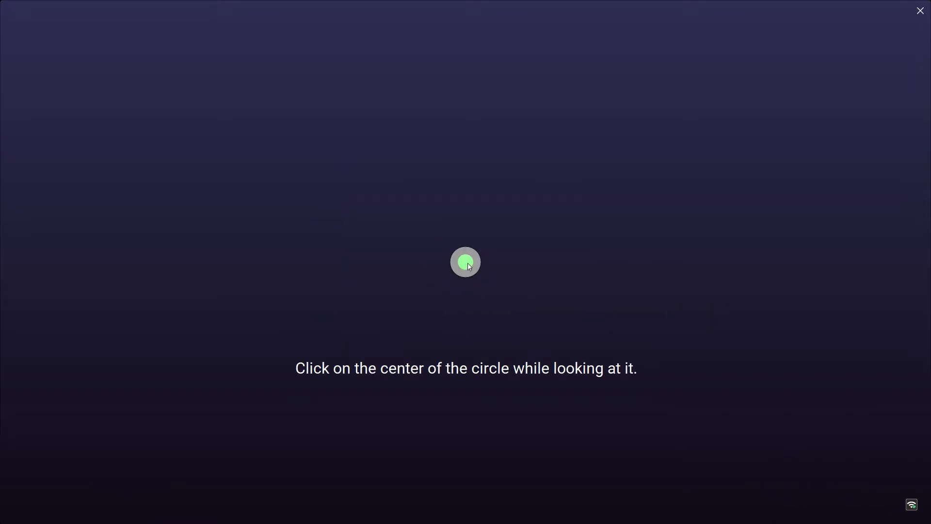
left_click(39, 39)
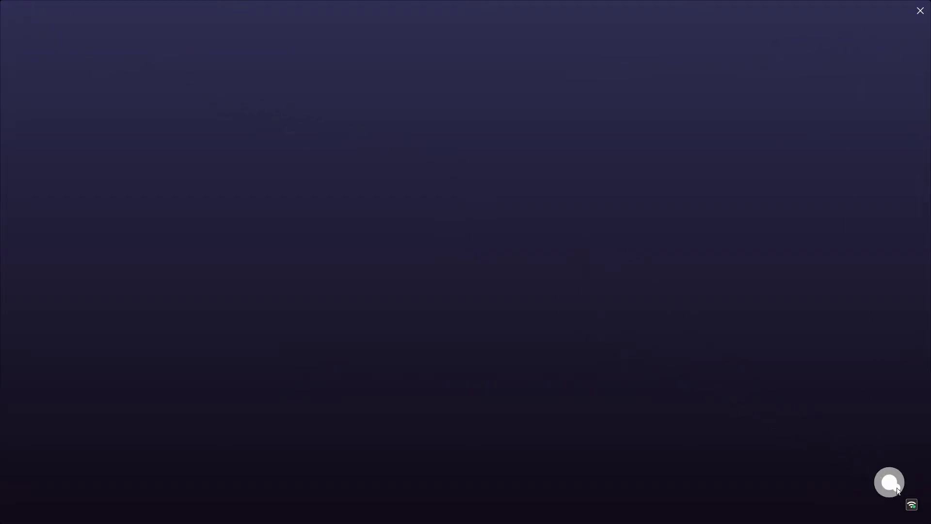
left_click(39, 481)
left_click(466, 42)
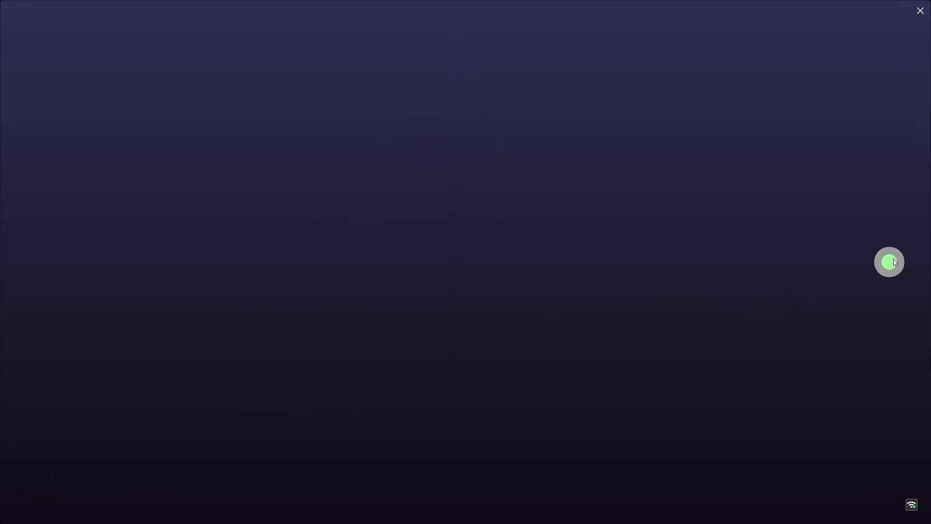
left_click(471, 476)
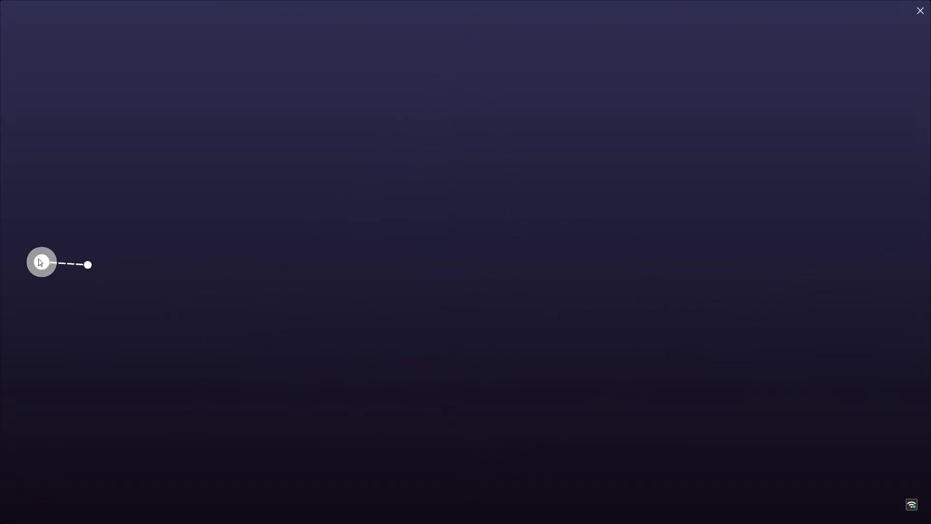
left_click(41, 264)
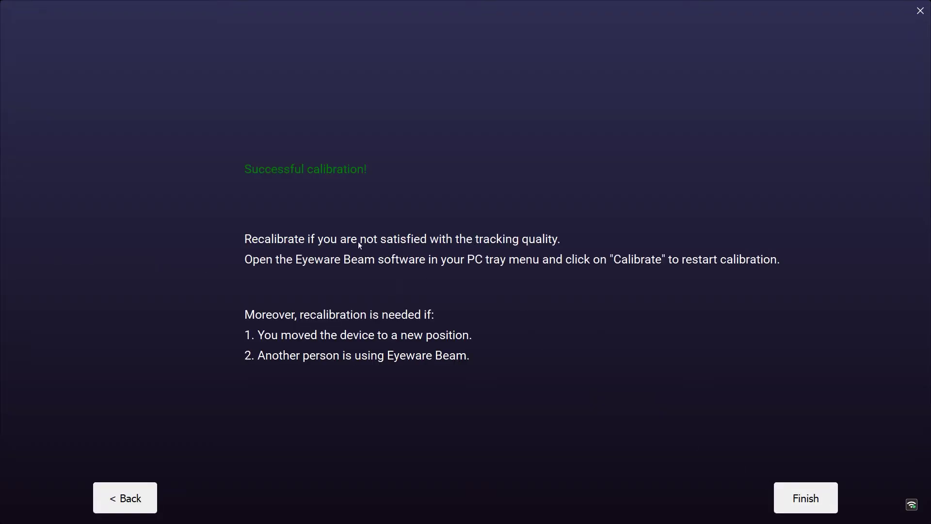
left_click(811, 500)
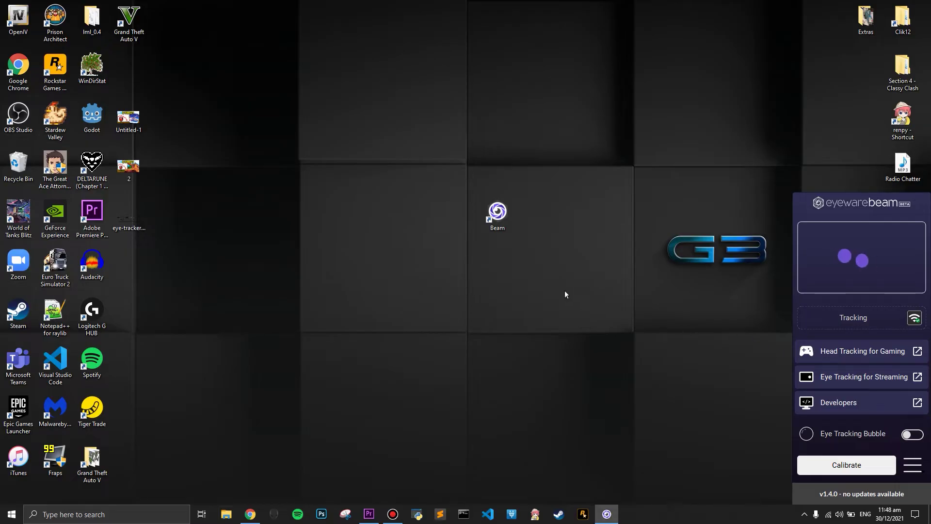
Turn on the Eye Tracking Bubble and download opentrack-win32-setup-2021.2.0.exe from GitHub.
left_click(910, 435)
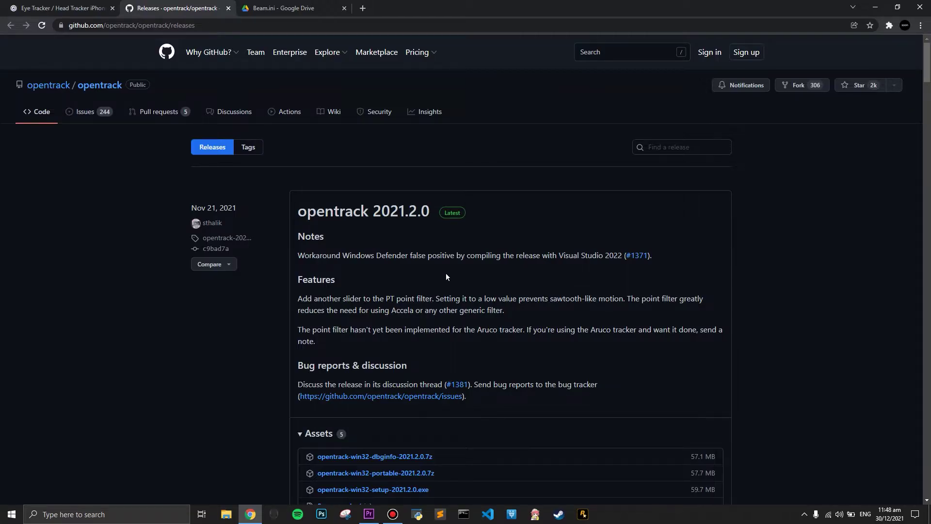
scroll(402, 240, "down", 2)
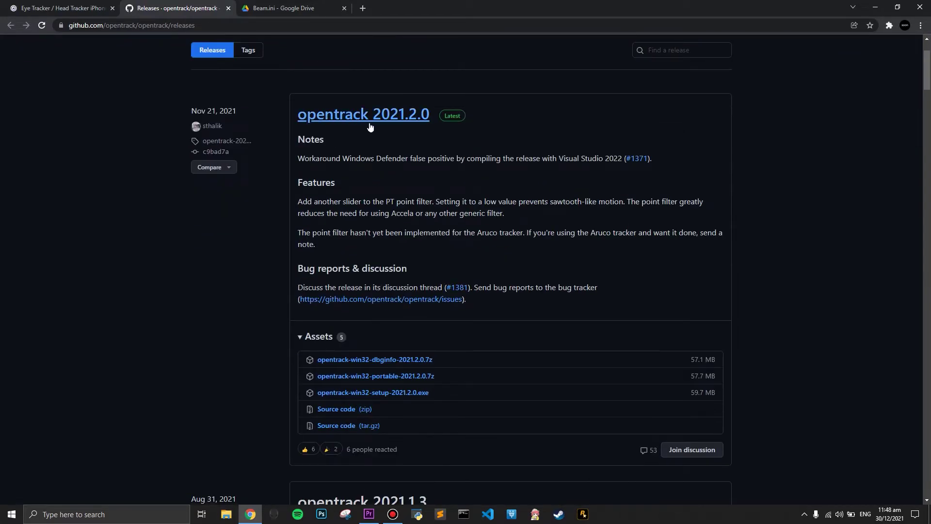
scroll(254, 72, "up", 2)
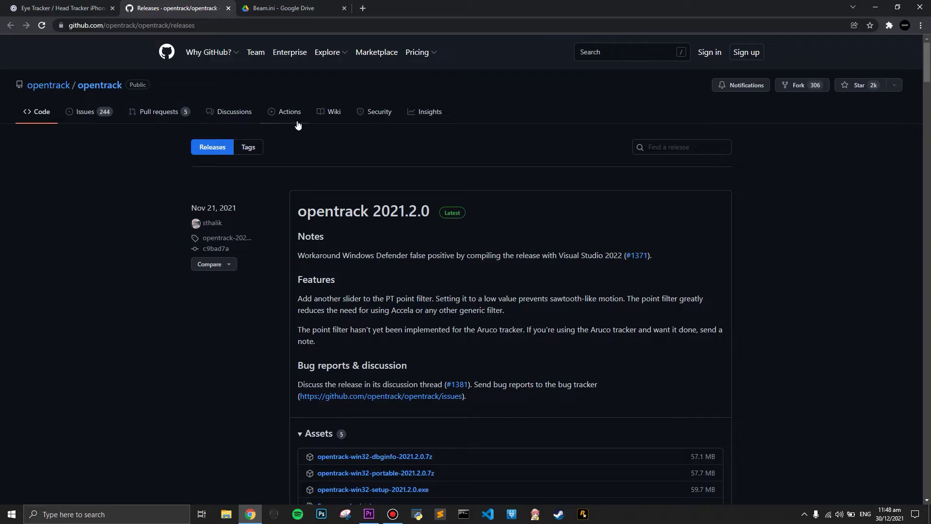
mouse_move(212, 52)
scroll(455, 157, "down", 3)
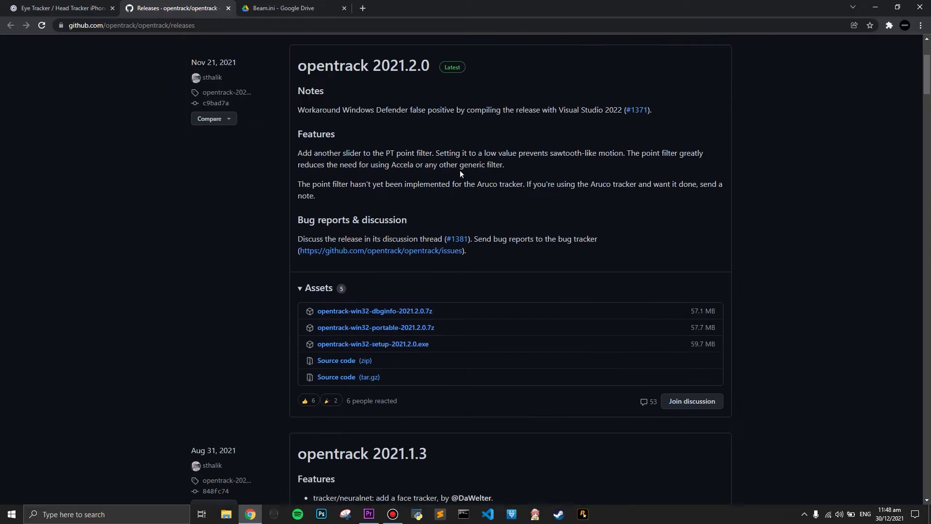
scroll(413, 228, "down", 1)
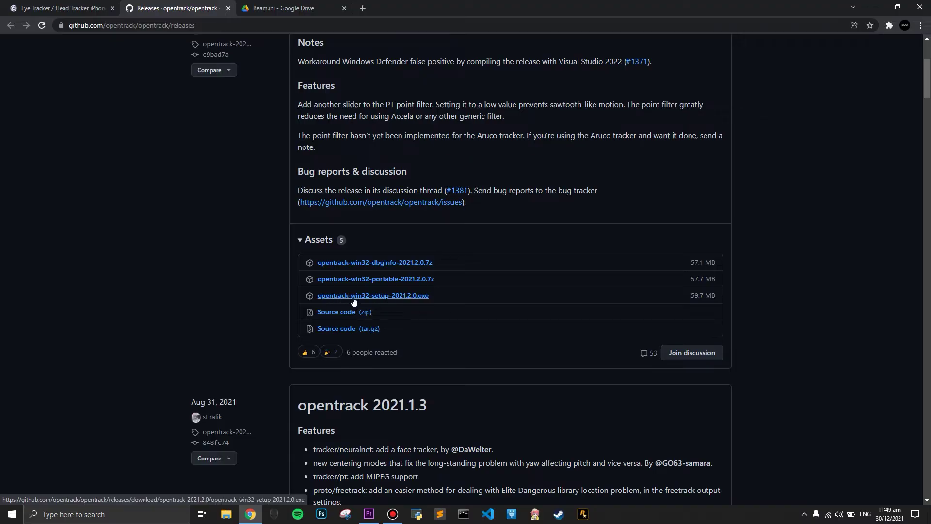
left_click(389, 301)
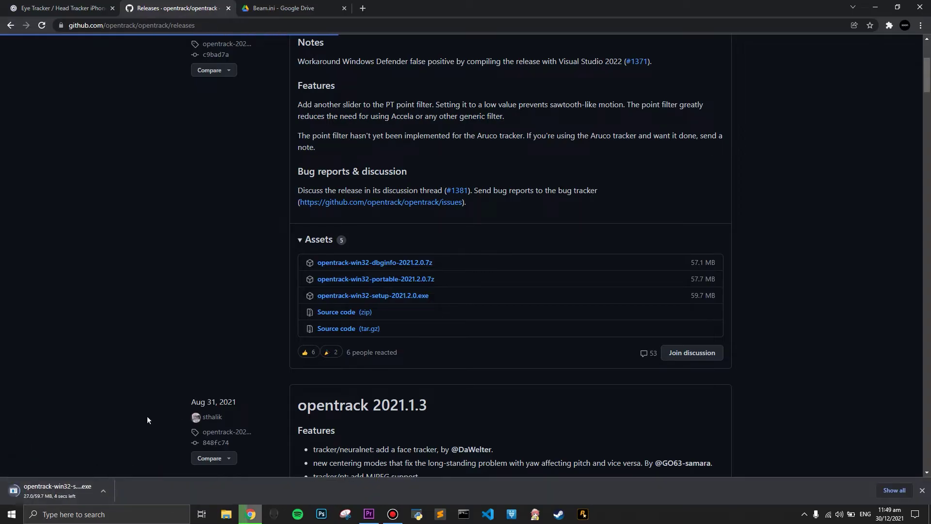
key("super+d")
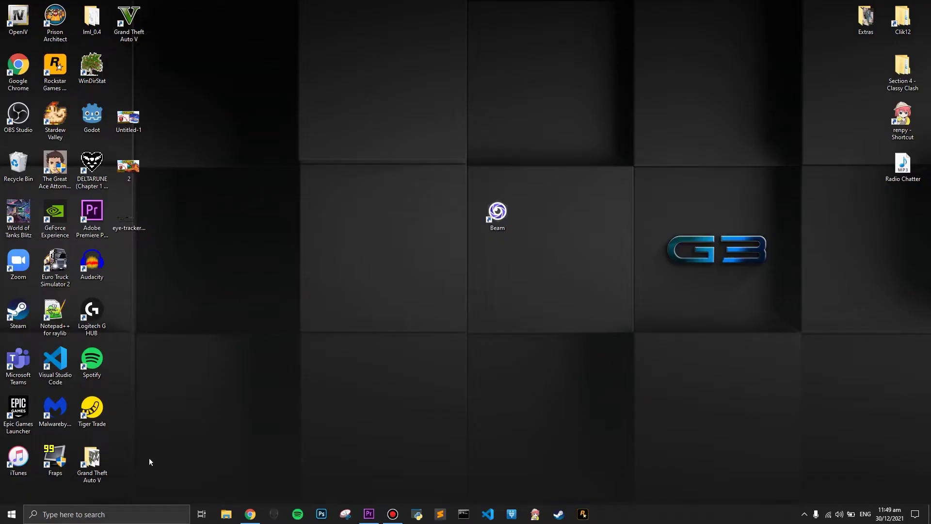
Launch opentrack from the taskbar search and move its window up and left.
left_click(118, 516)
type("open")
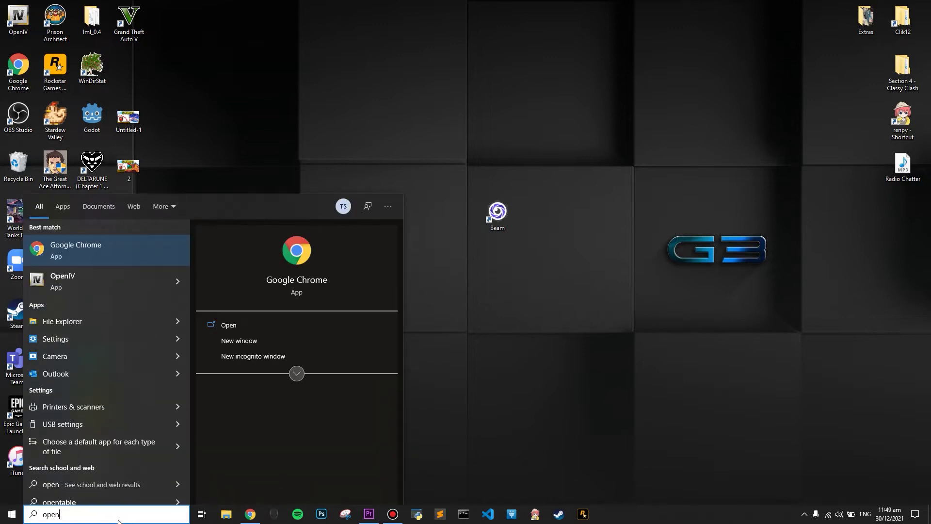
type("trac")
key("Return")
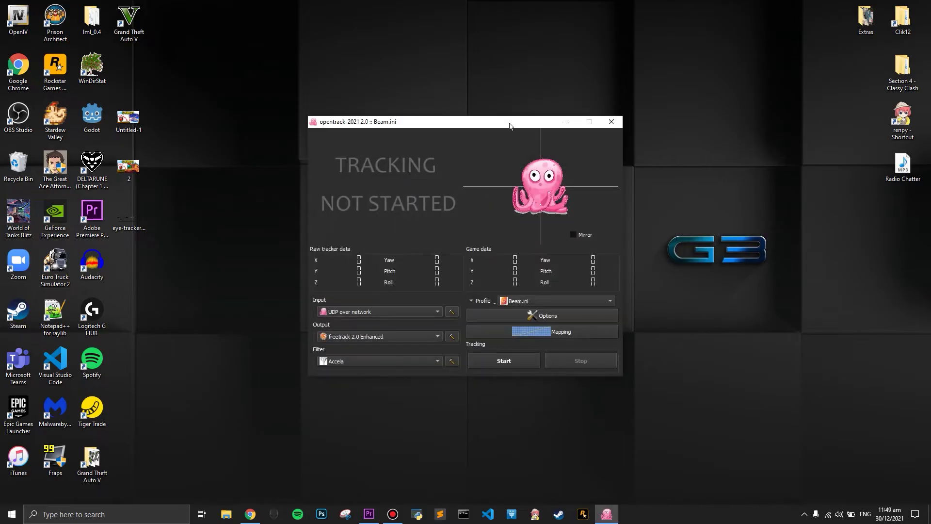
left_click_drag(504, 122, 485, 44)
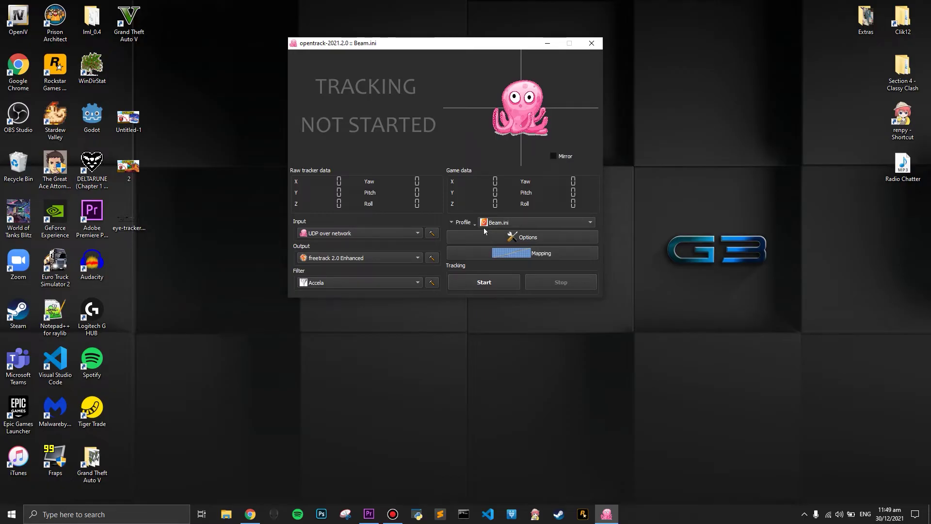
Open opentrack's configuration directory from the Profile menu.
left_click(468, 223)
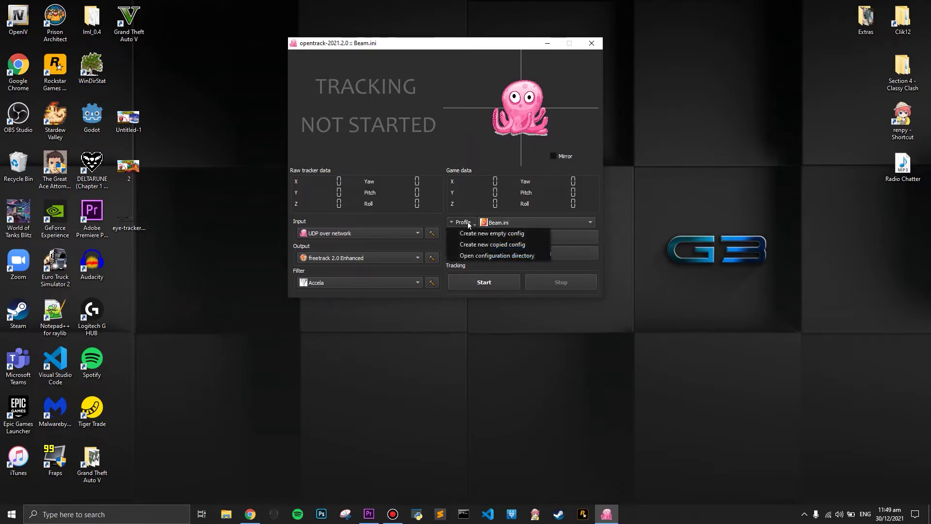
left_click(479, 256)
left_click(251, 516)
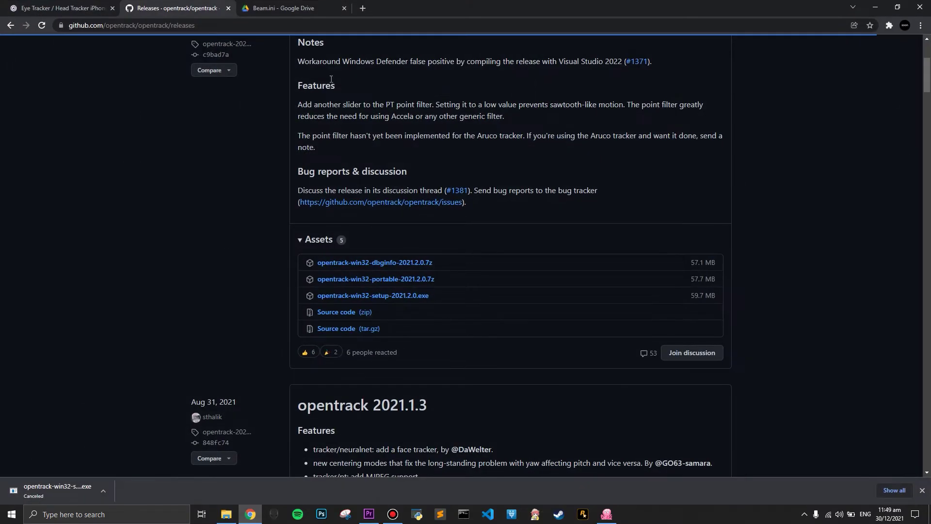
Download Beam.ini from Google Drive, keep it despite the warning, and minimize Chrome.
left_click(307, 7)
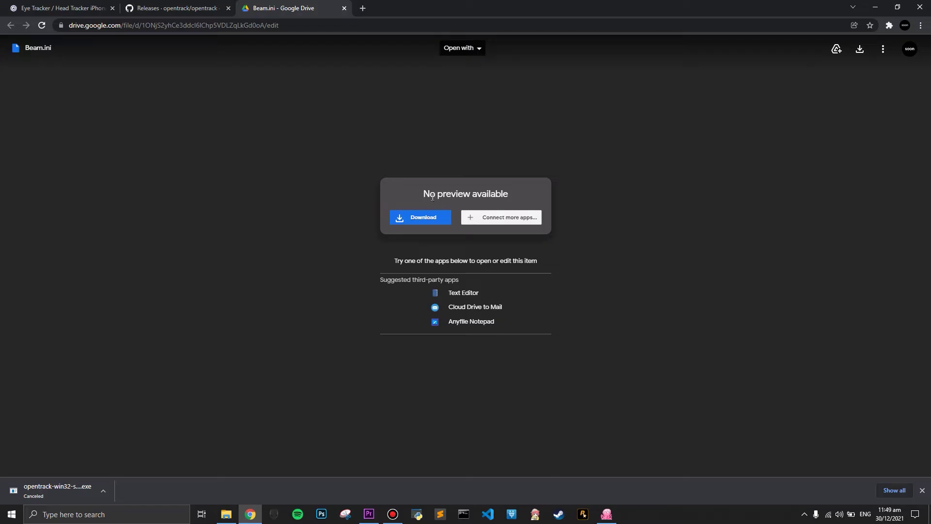
left_click(411, 218)
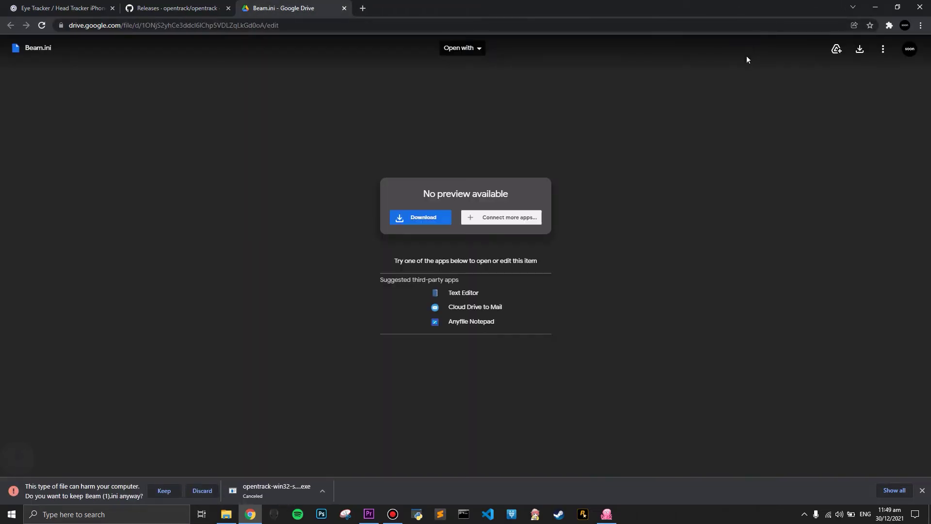
left_click(178, 490)
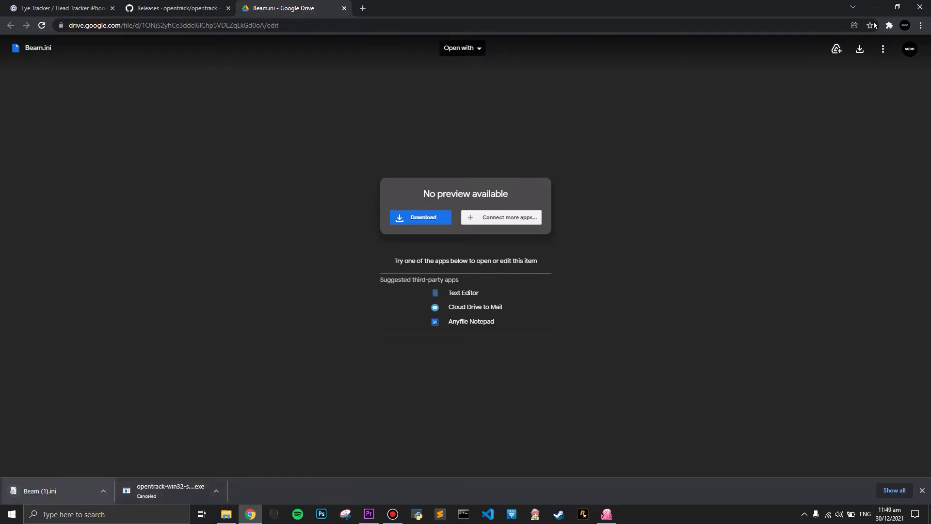
left_click(876, 6)
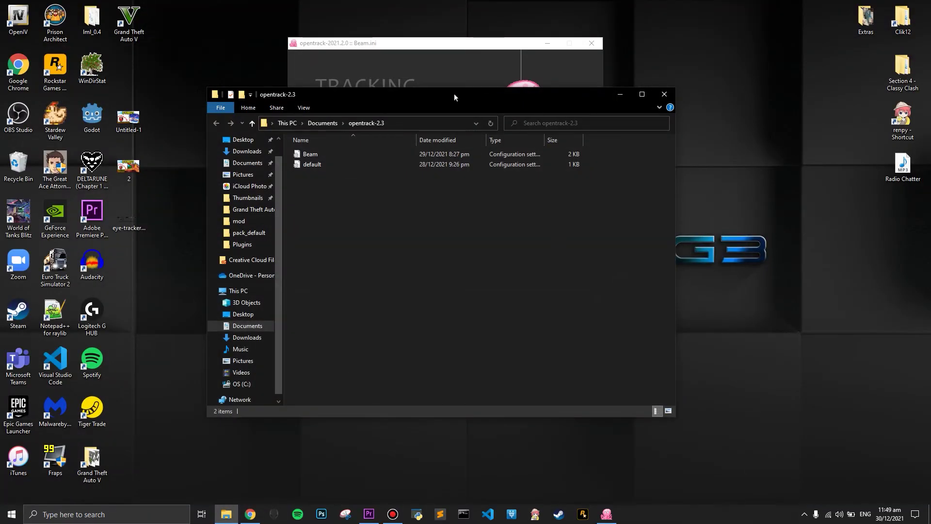
Reopen opentrack's profiles folder, select the Beam profile file, close it, and check the active profile.
left_click_drag(454, 94, 555, 123)
left_click(772, 123)
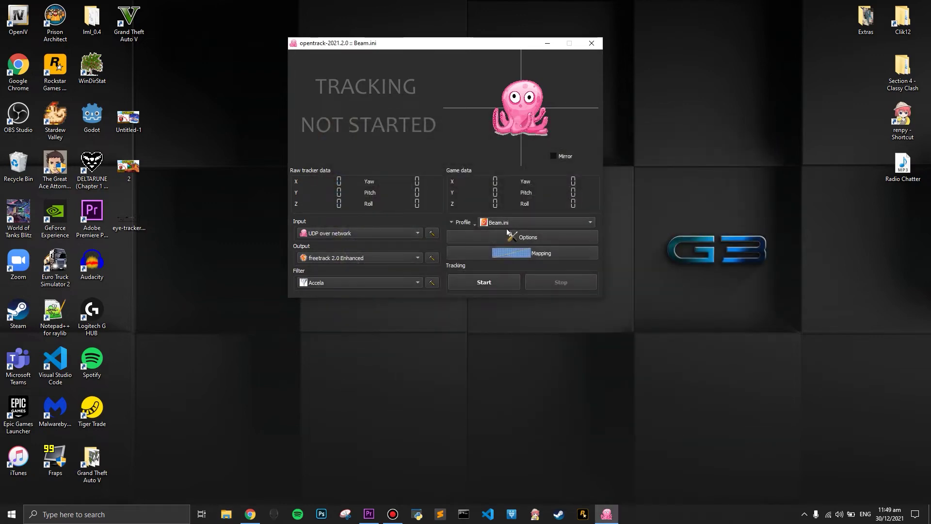
left_click(468, 224)
left_click(479, 256)
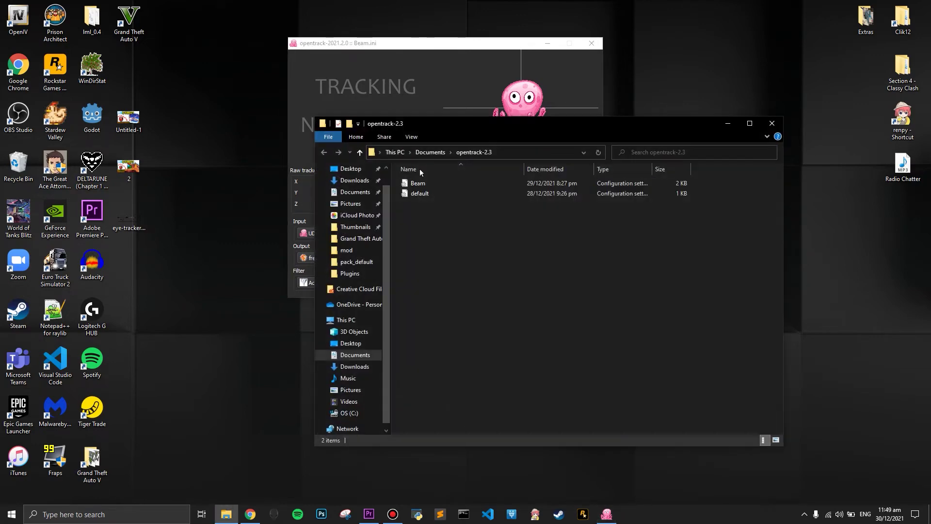
left_click(419, 186)
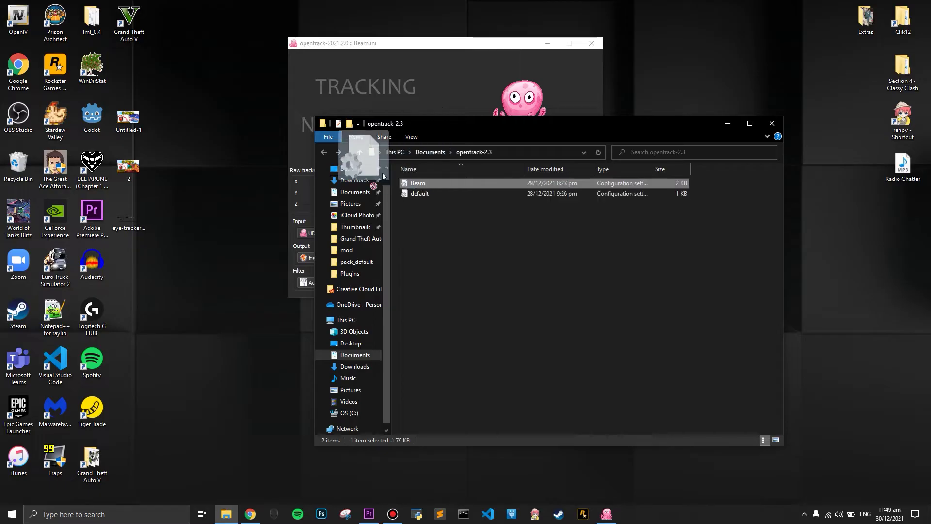
left_click_drag(409, 186, 441, 183)
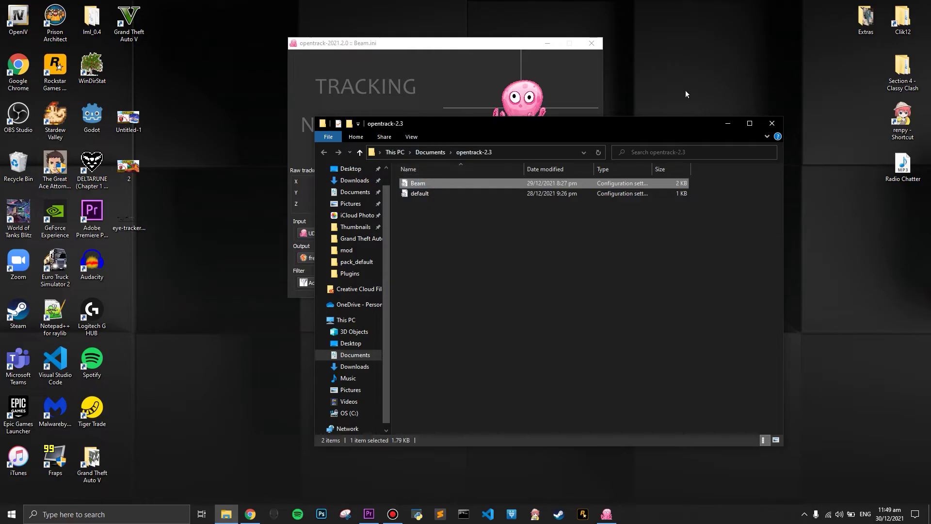
left_click(772, 123)
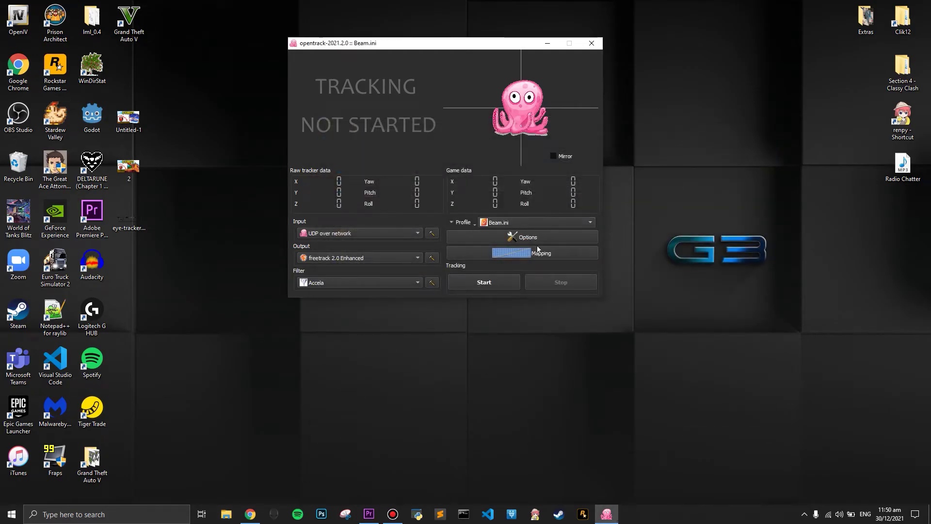
left_click(523, 222)
Keep Beam.ini as the profile, open Options, review the Output tab, then open Game detection.
left_click(515, 222)
left_click(516, 237)
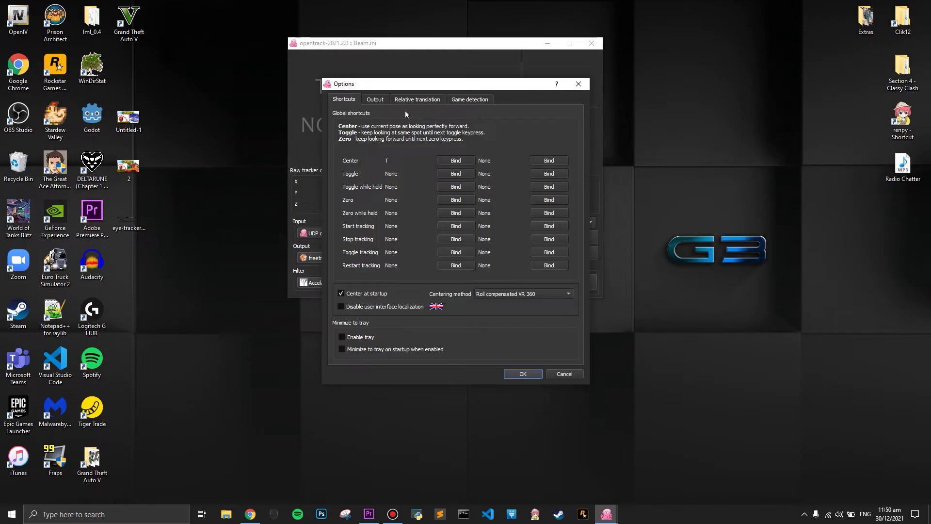
left_click(383, 100)
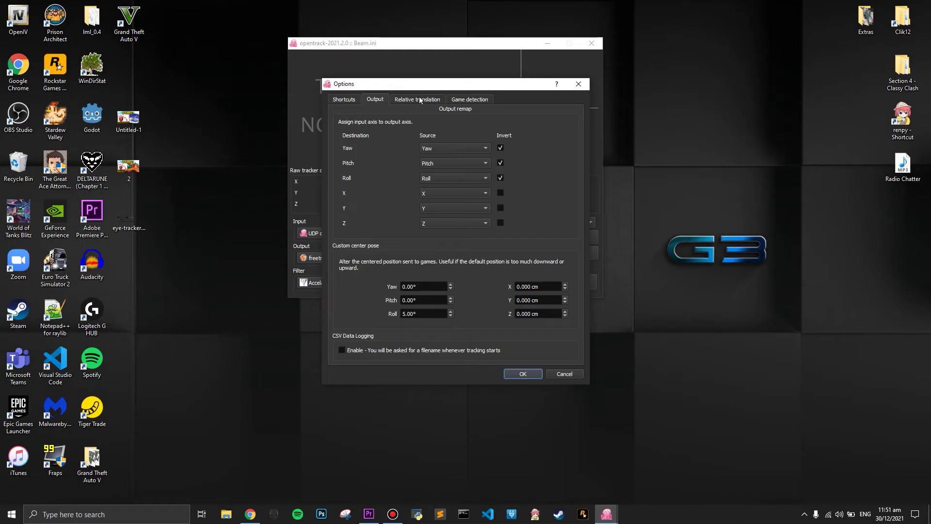
left_click(472, 100)
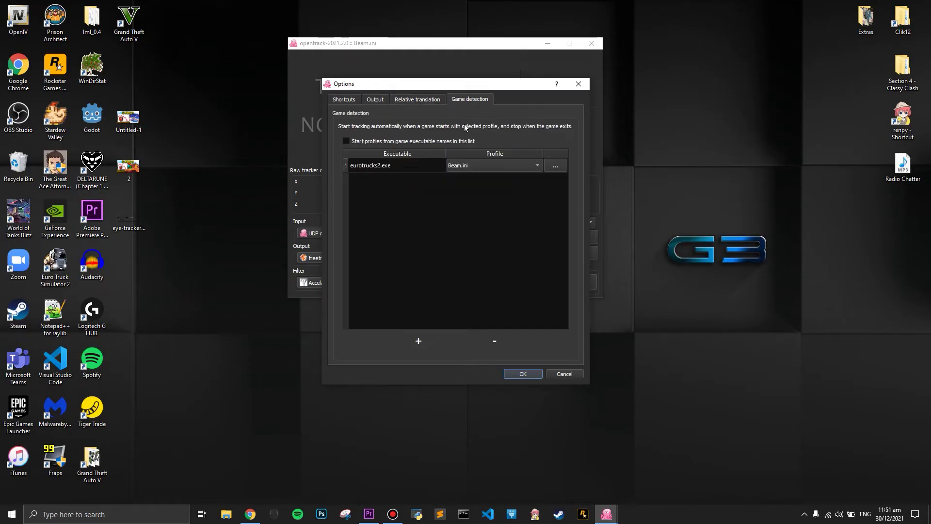
Add a second game-detection row and open the executable picker for the first row.
left_click(421, 341)
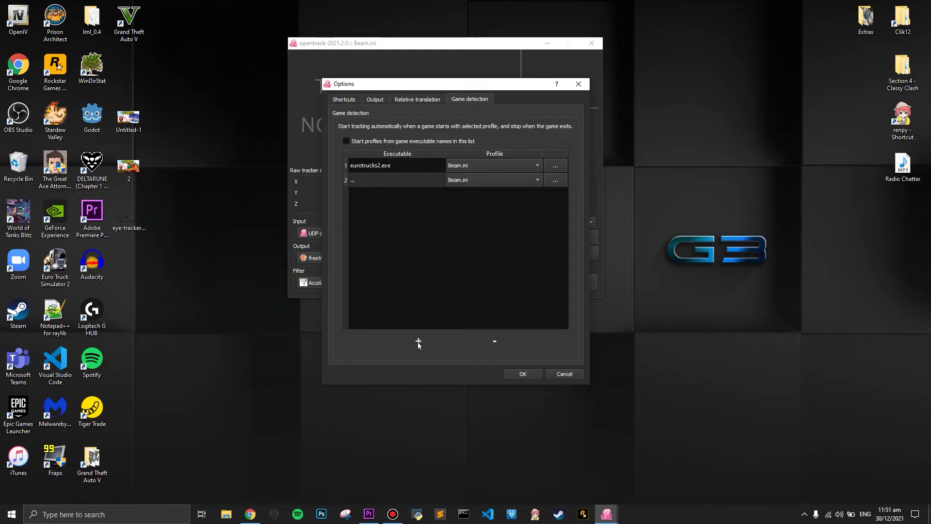
left_click(555, 180)
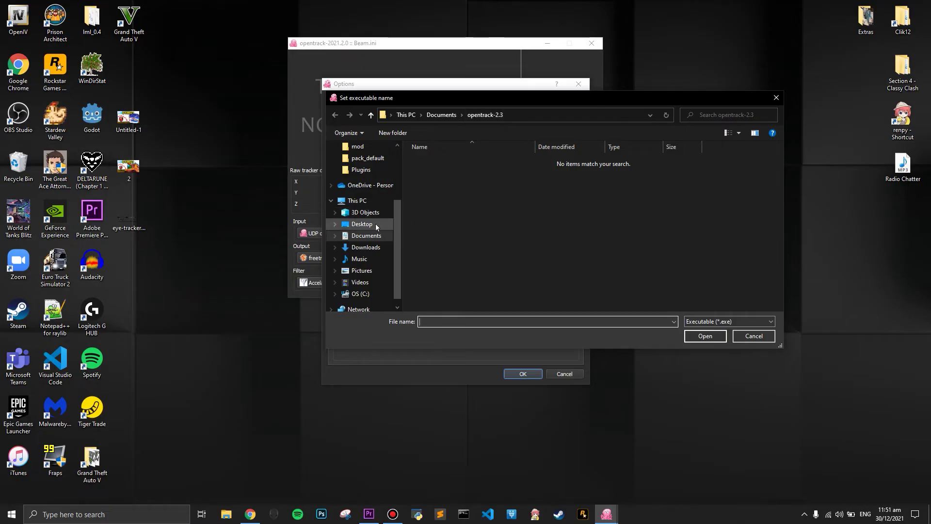
scroll(376, 213, "down", 1)
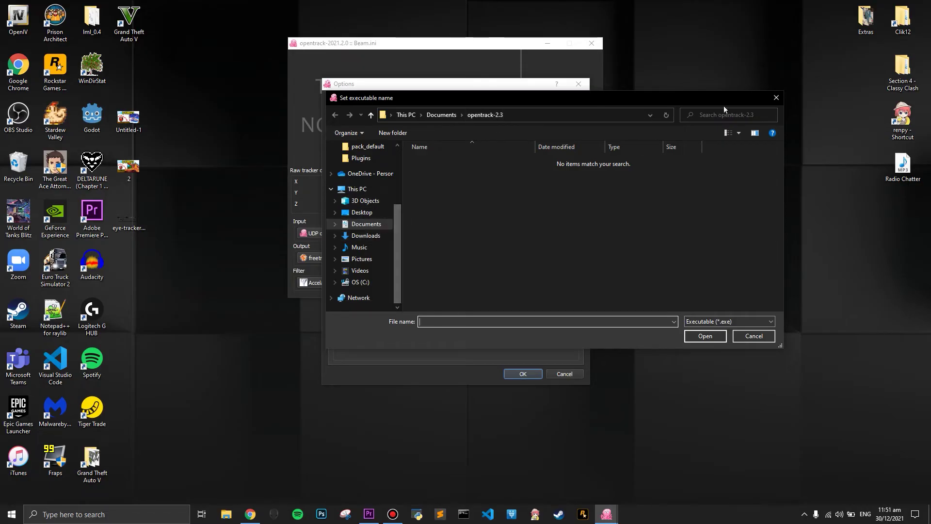
left_click(776, 98)
left_click(556, 166)
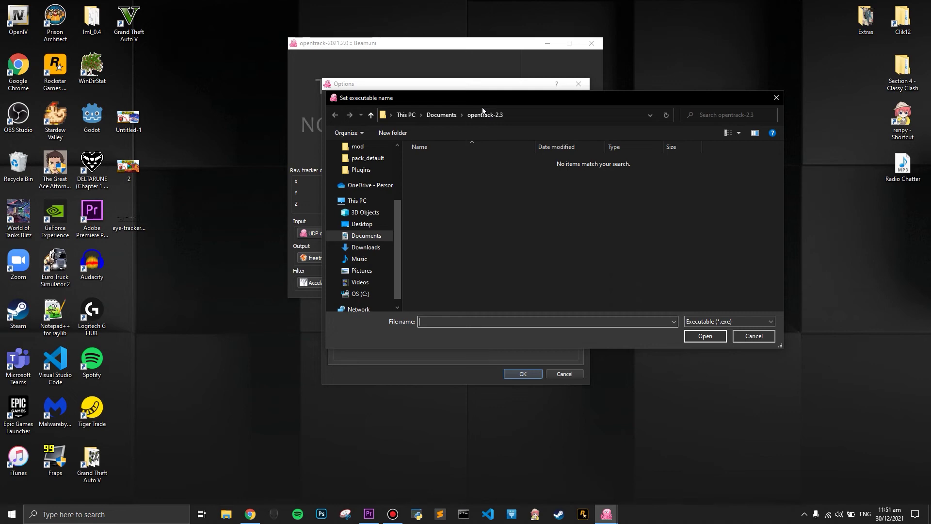
left_click(775, 99)
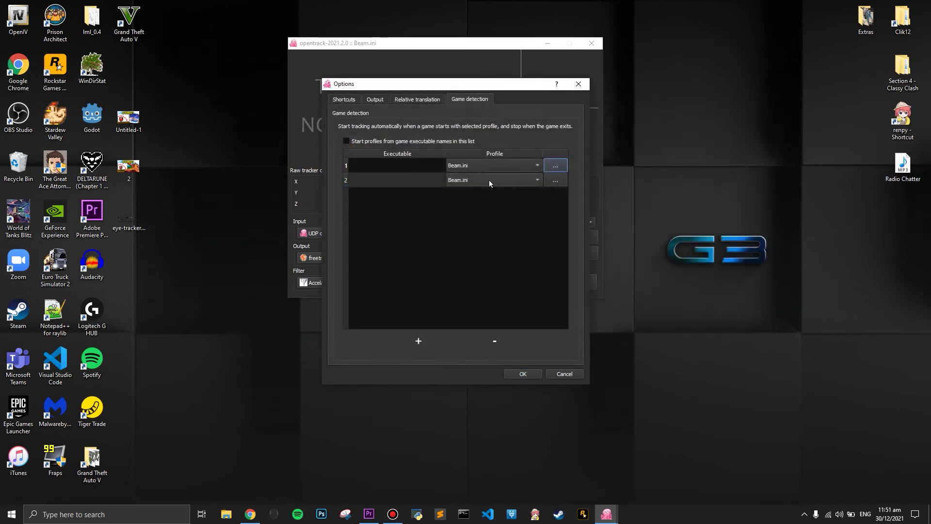
left_click(555, 165)
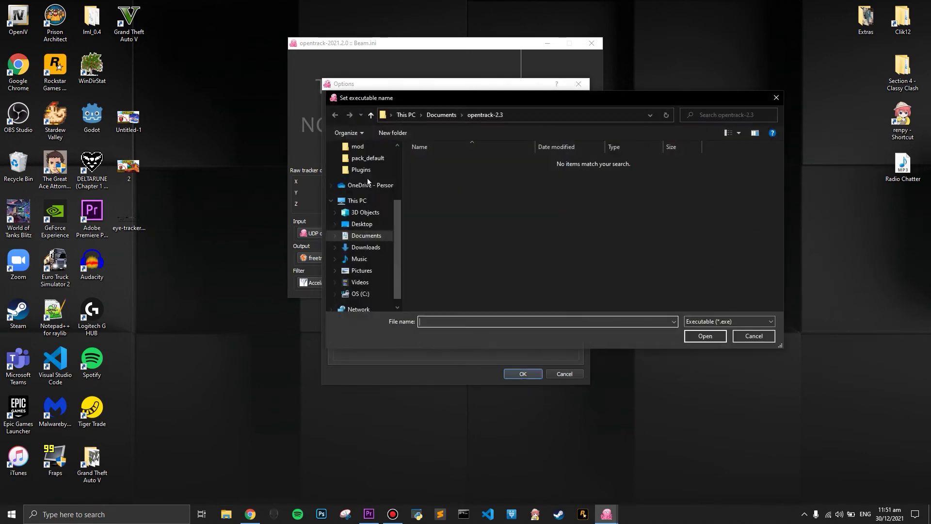
Choose Euro Truck Simulator 2\bin\win_x86\eurotrucks2.exe as the detected game and save with OK.
left_click(369, 215)
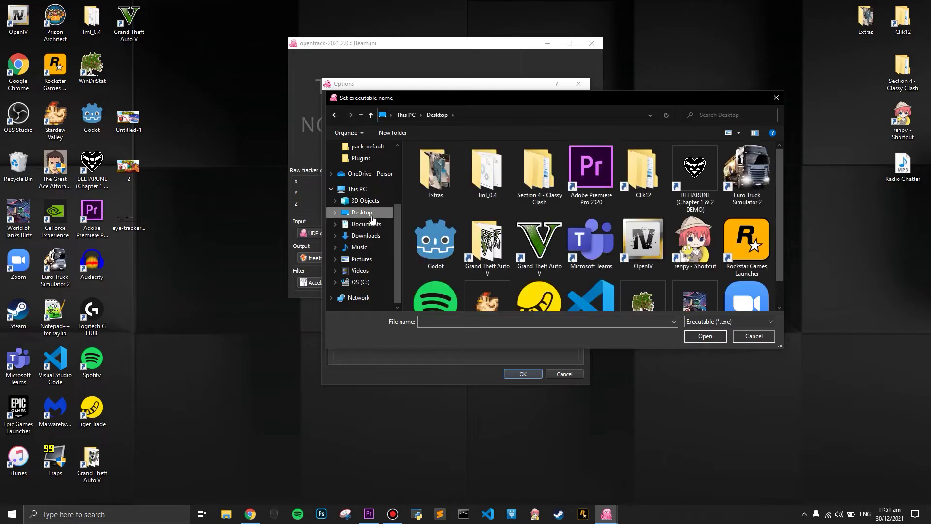
double_click(488, 240)
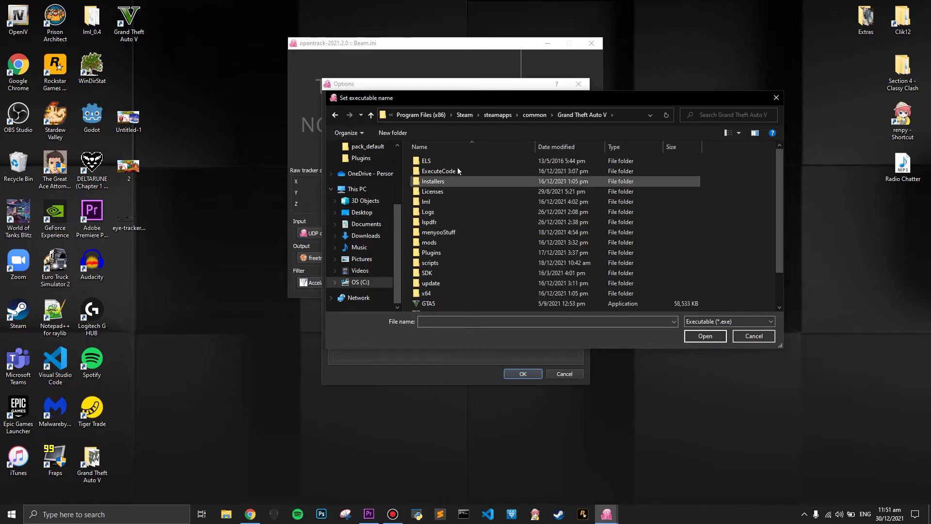
left_click(544, 120)
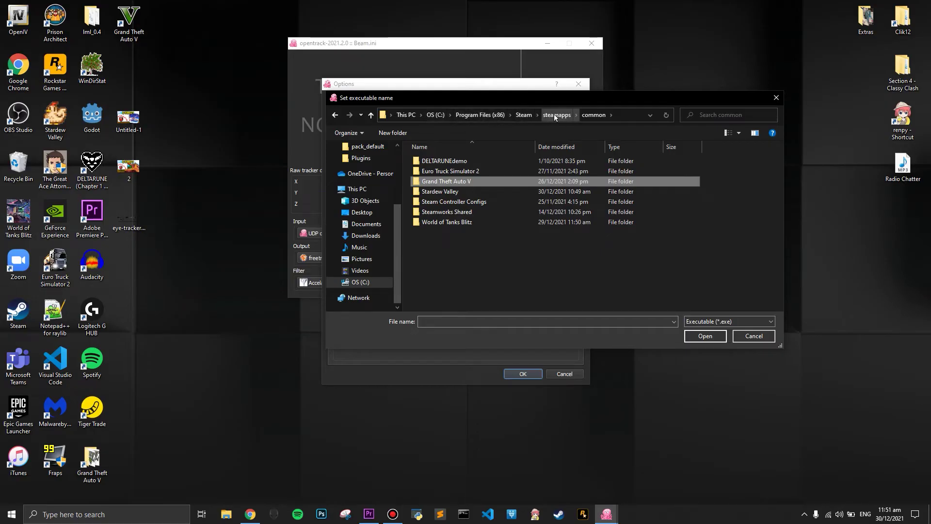
double_click(480, 169)
double_click(454, 162)
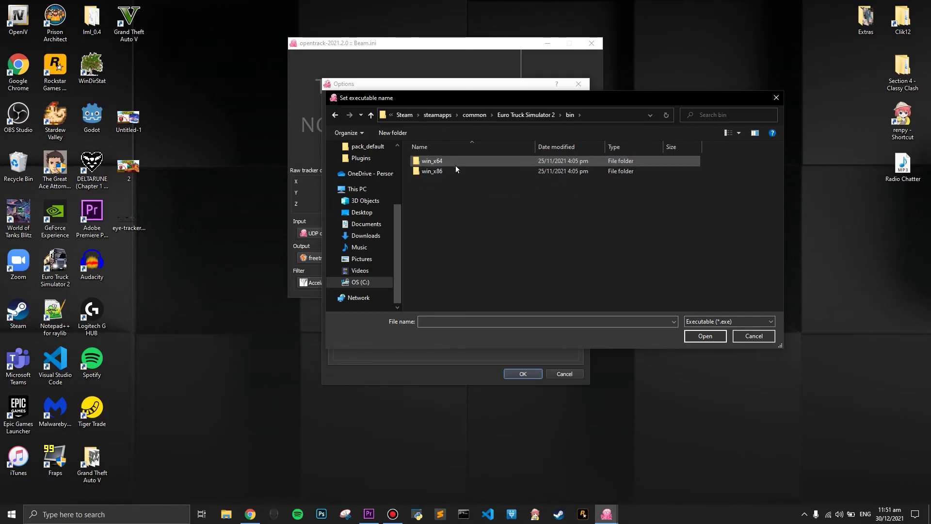
double_click(443, 173)
double_click(464, 160)
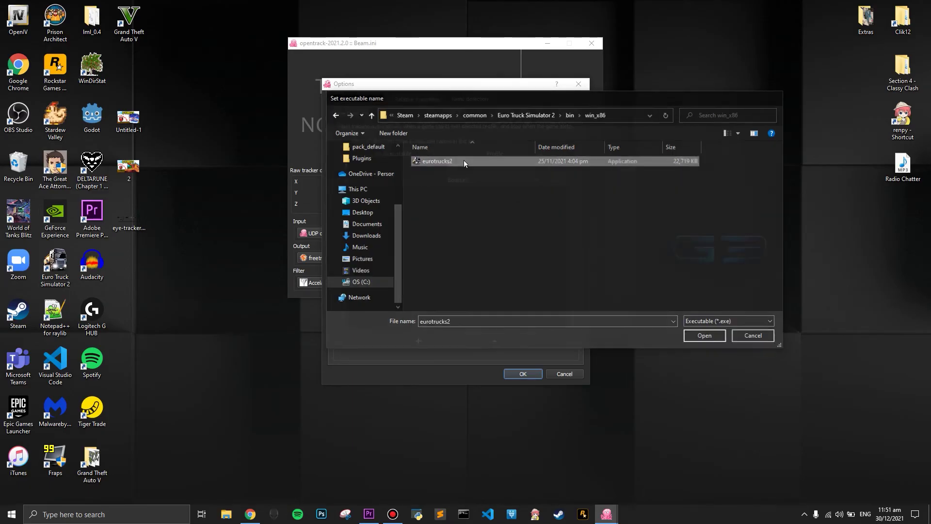
left_click(528, 374)
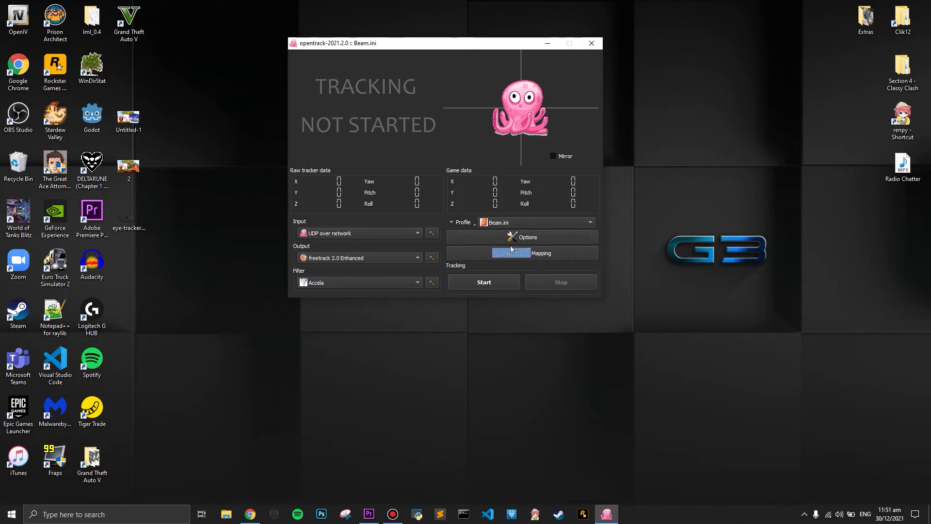
Start opentrack tracking with the Beam.ini profile and turn on Mirror for the preview.
left_click(500, 283)
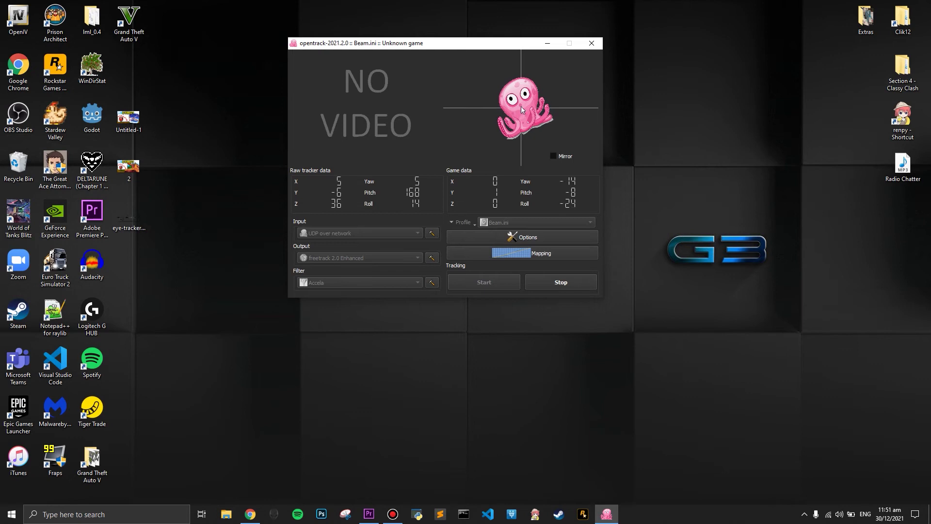
left_click(556, 156)
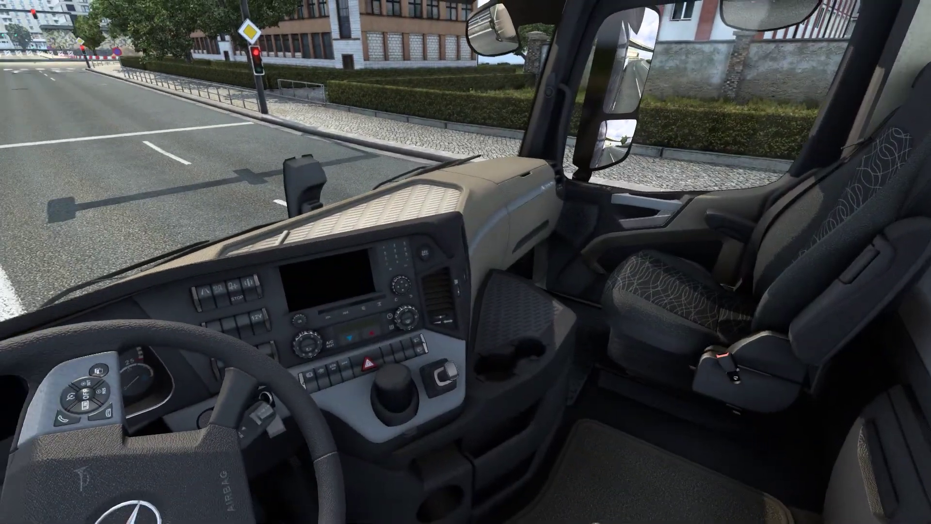
Check the Reset Head (F12) and Enable Head Tracking bindings in Keys & Buttons, then close it.
key("Escape")
left_click(587, 478)
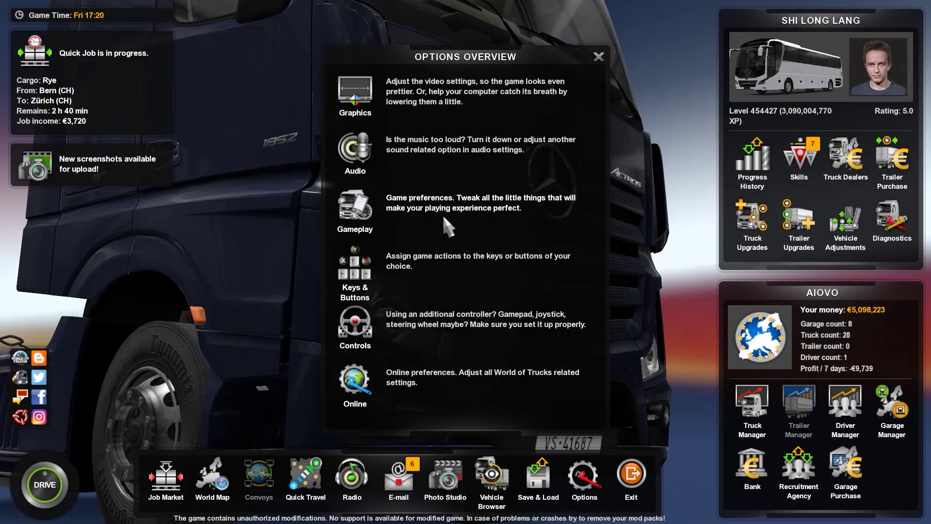
left_click(435, 260)
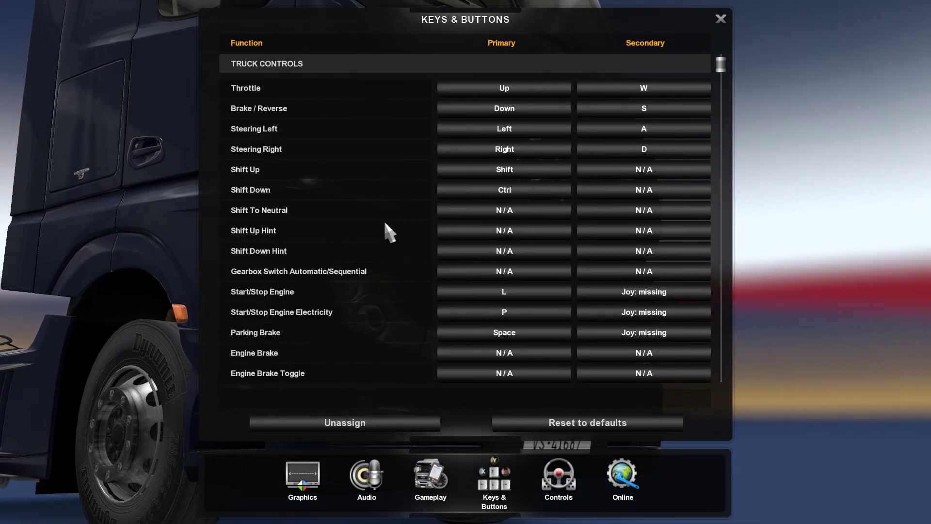
scroll(384, 219, "down", 3)
left_click_drag(721, 91, 734, 367)
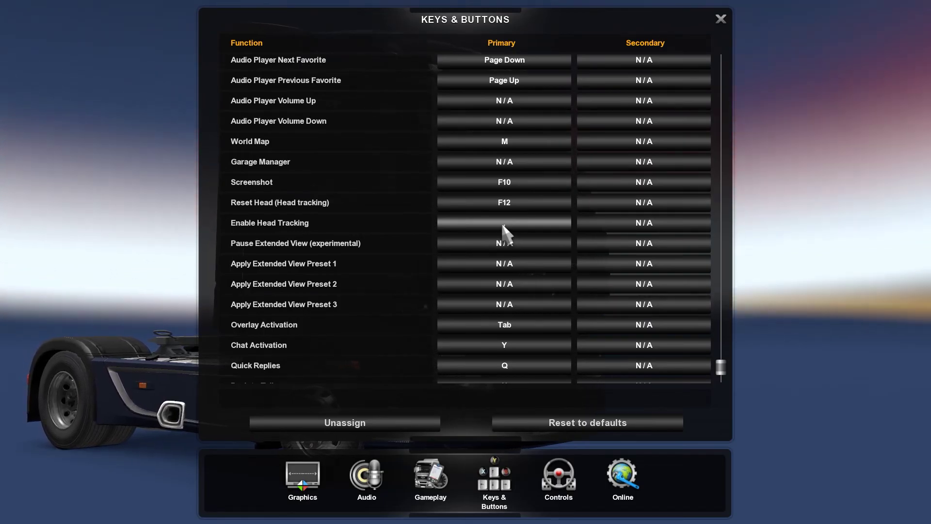
key("Escape")
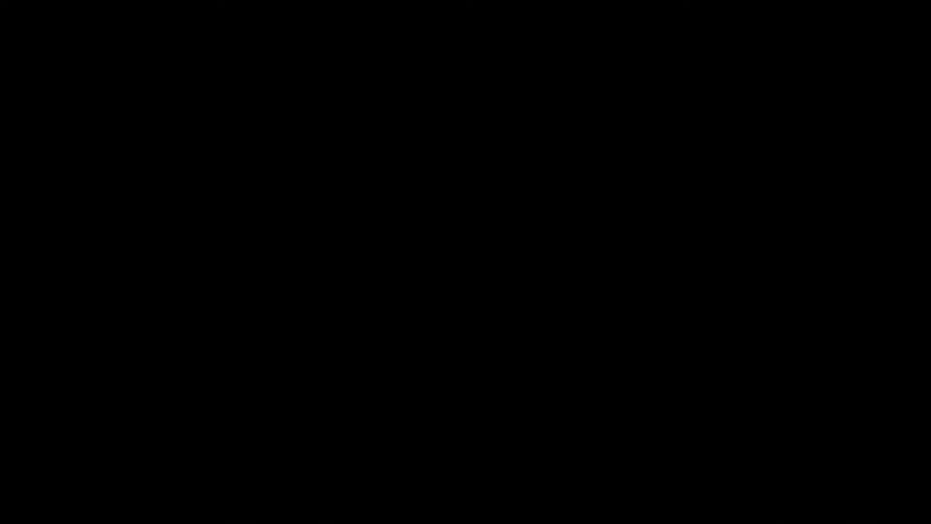